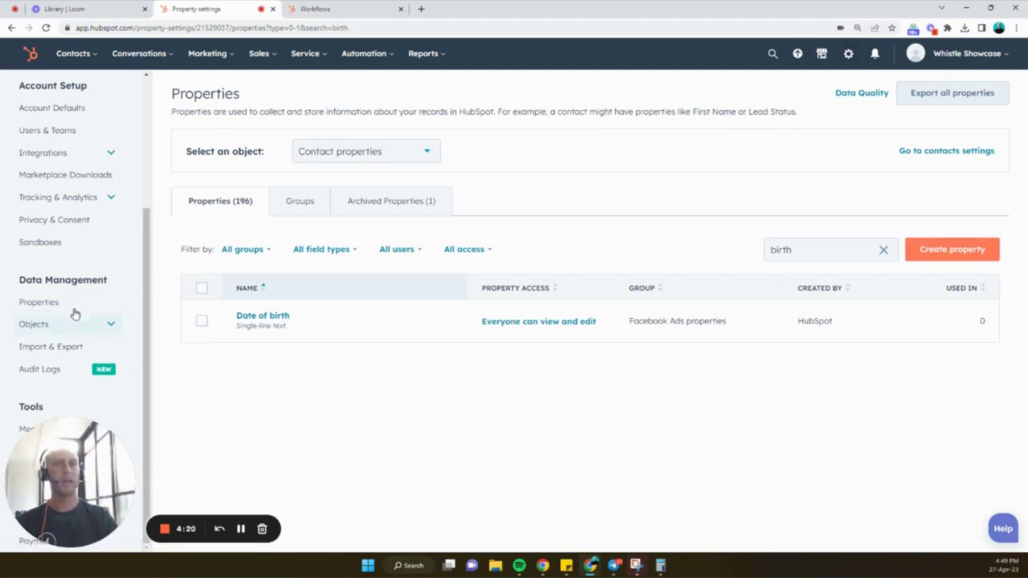
- Start a new contact property labelled Birthday in the Contact information group and continue to its field type
click(922, 252)
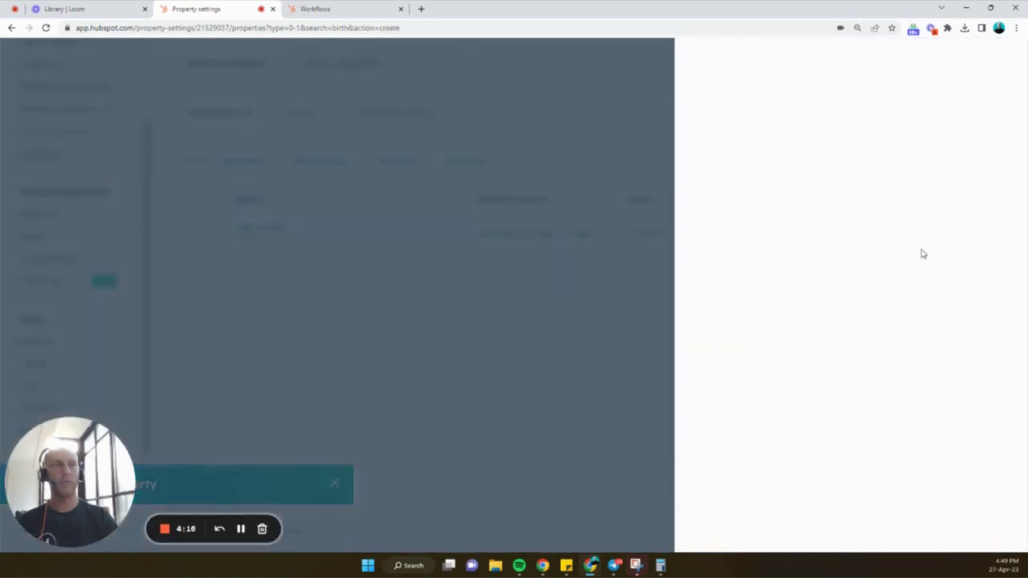
text(Birthday)
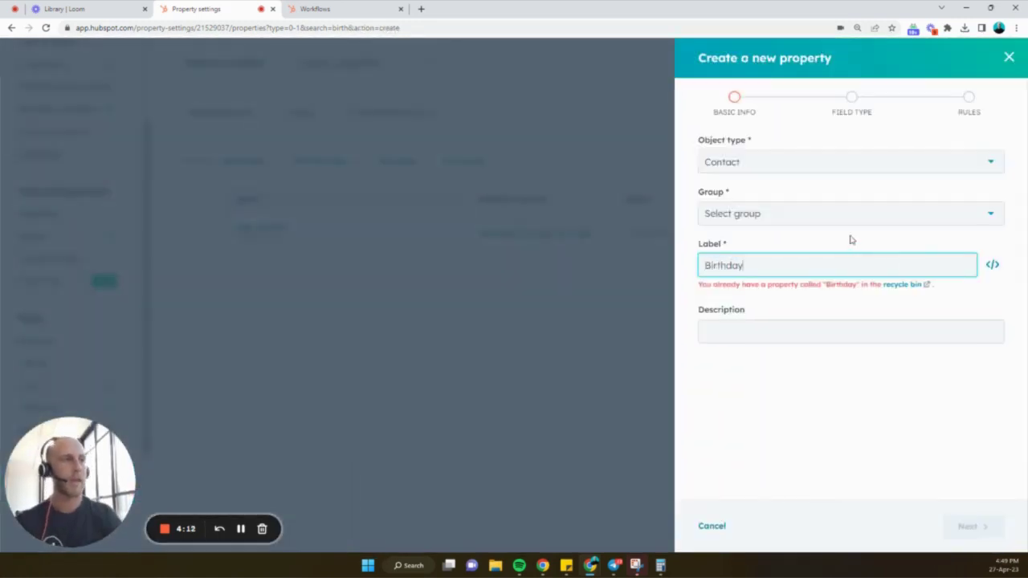
click(855, 216)
click(796, 302)
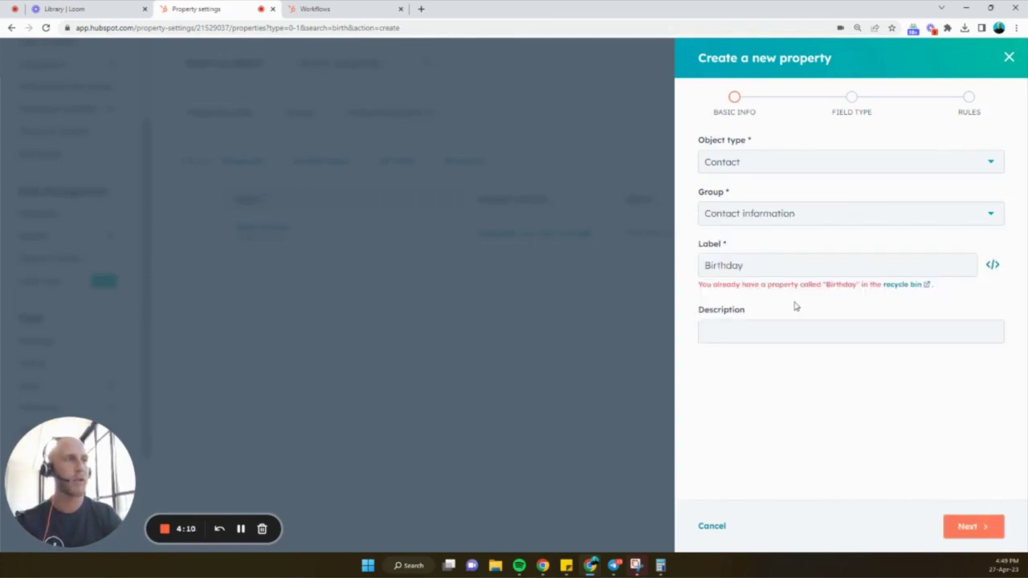
click(792, 330)
click(967, 532)
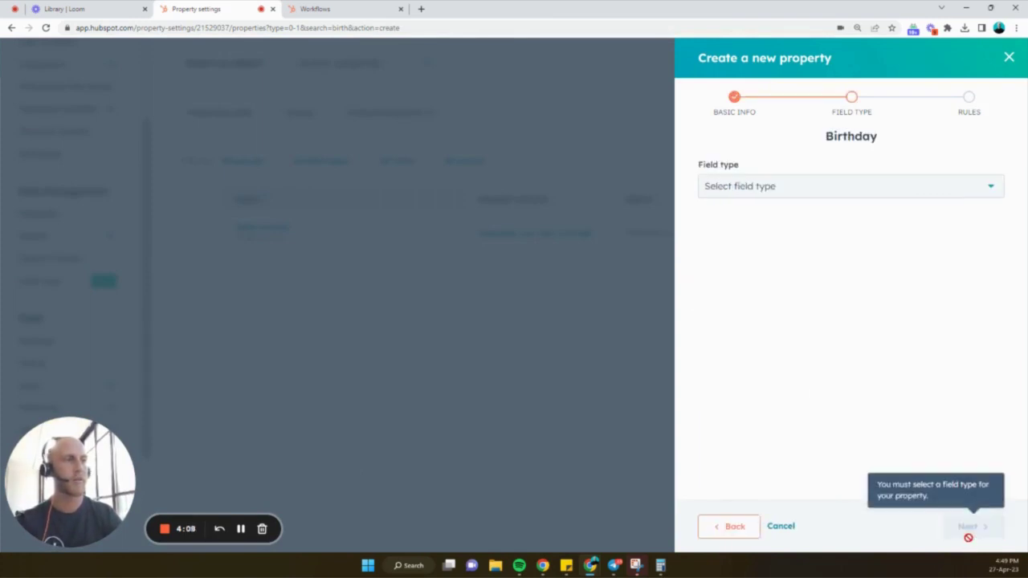
- Set the Birthday property's field type to Date picker
click(785, 189)
scroll(770, 349, down, 2)
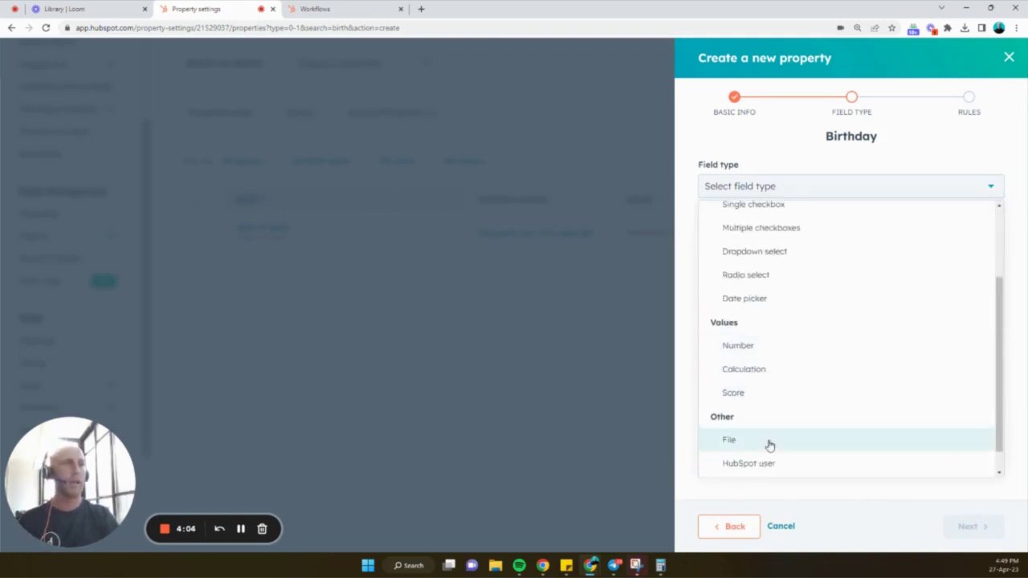
scroll(769, 440, down, 1)
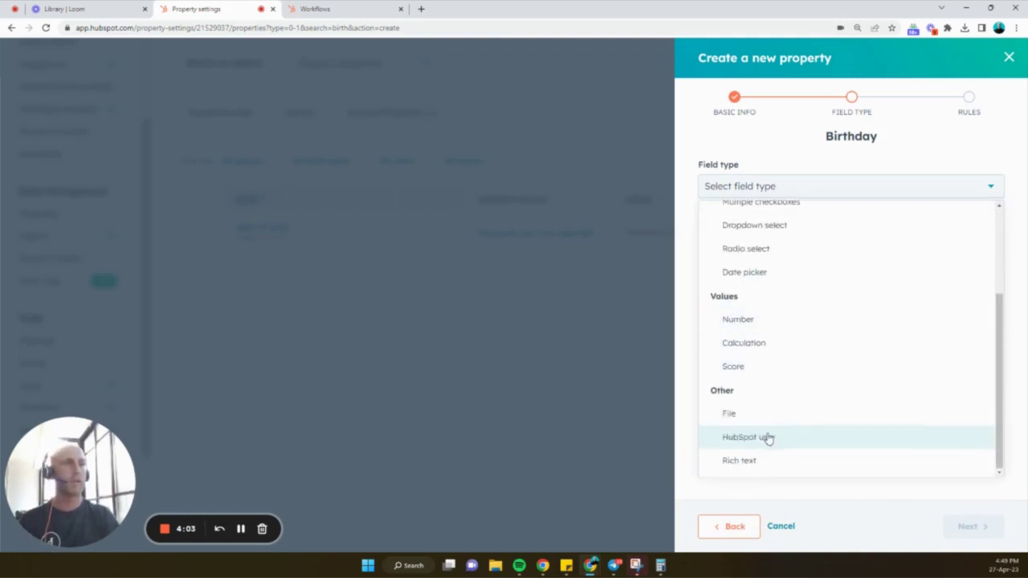
click(773, 276)
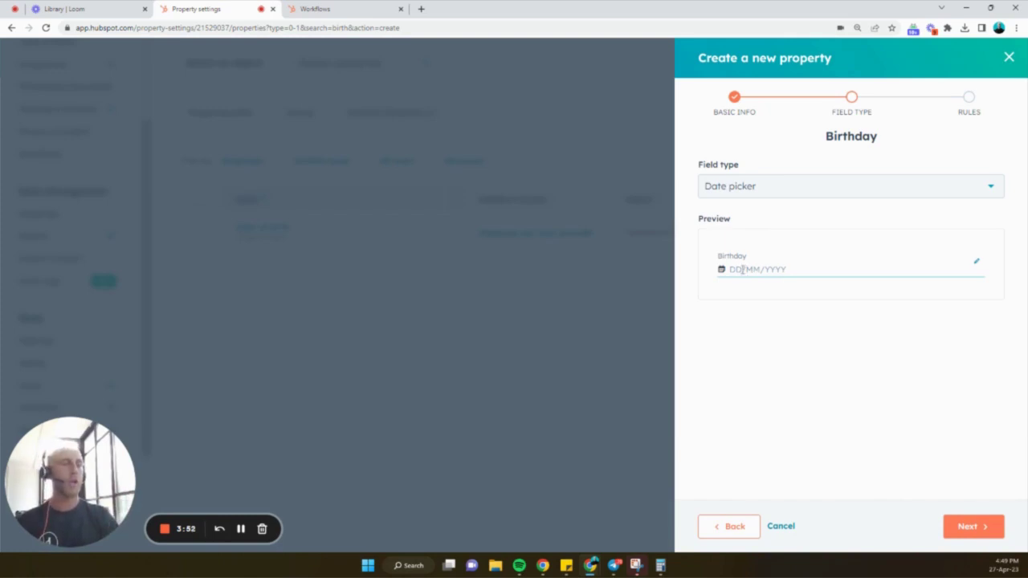
- Try out the Birthday date field's preview by browsing its calendar back to January 2023 without picking a date
click(754, 269)
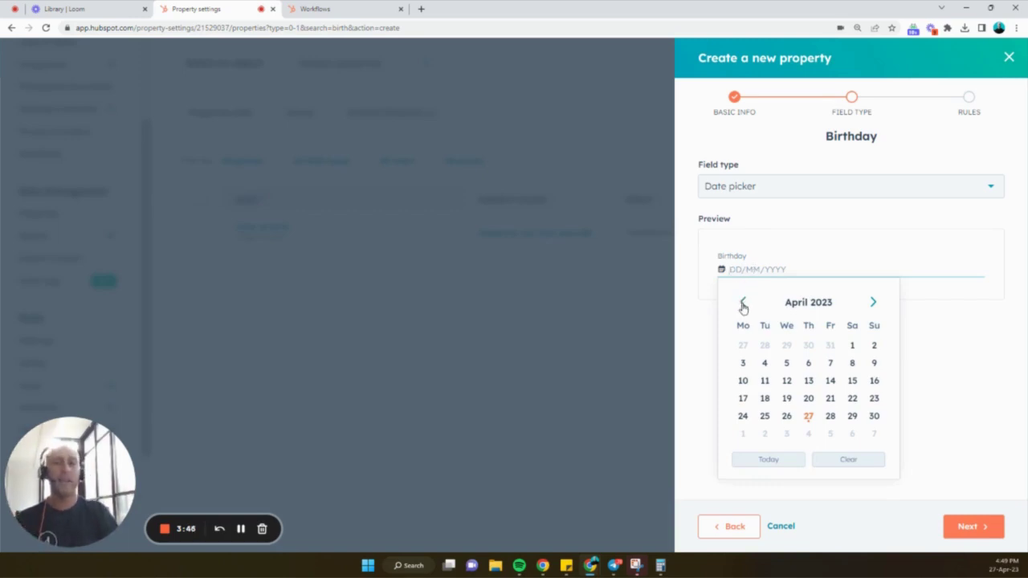
click(743, 303)
click(743, 304)
click(743, 304)
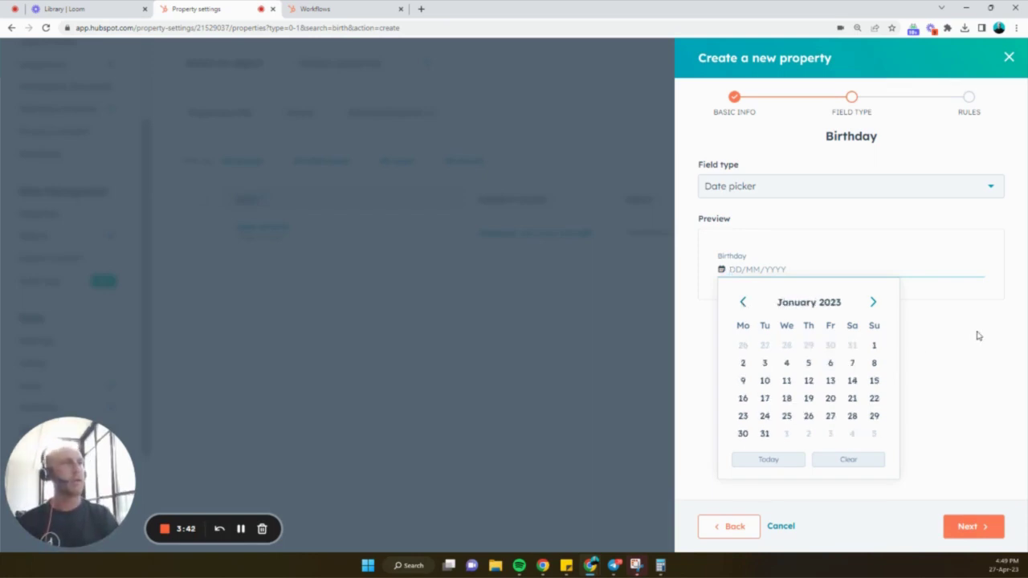
click(976, 336)
click(730, 269)
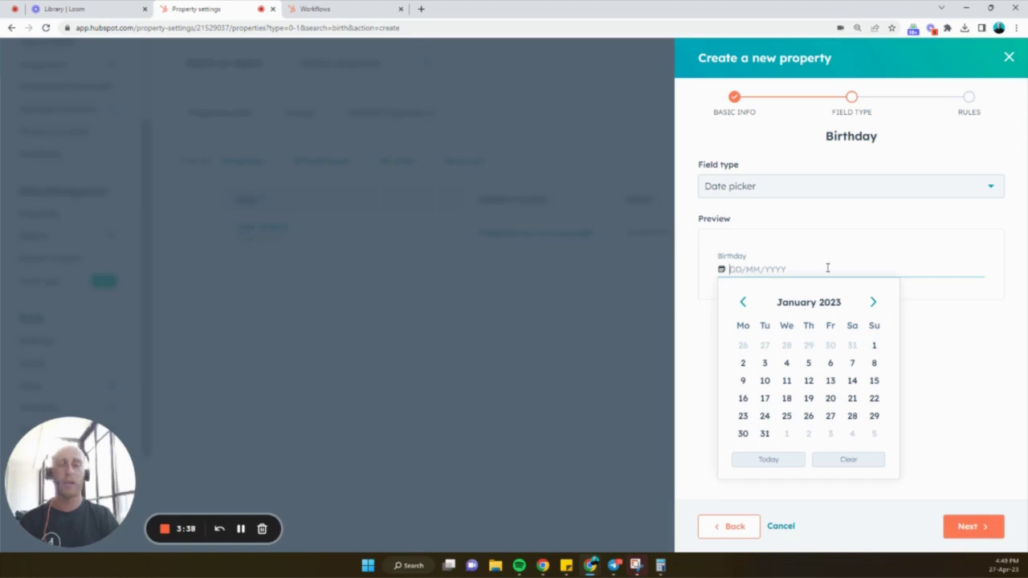
click(968, 426)
- Create the Birthday property, keeping the default rules that allow any date and show it in forms
click(969, 530)
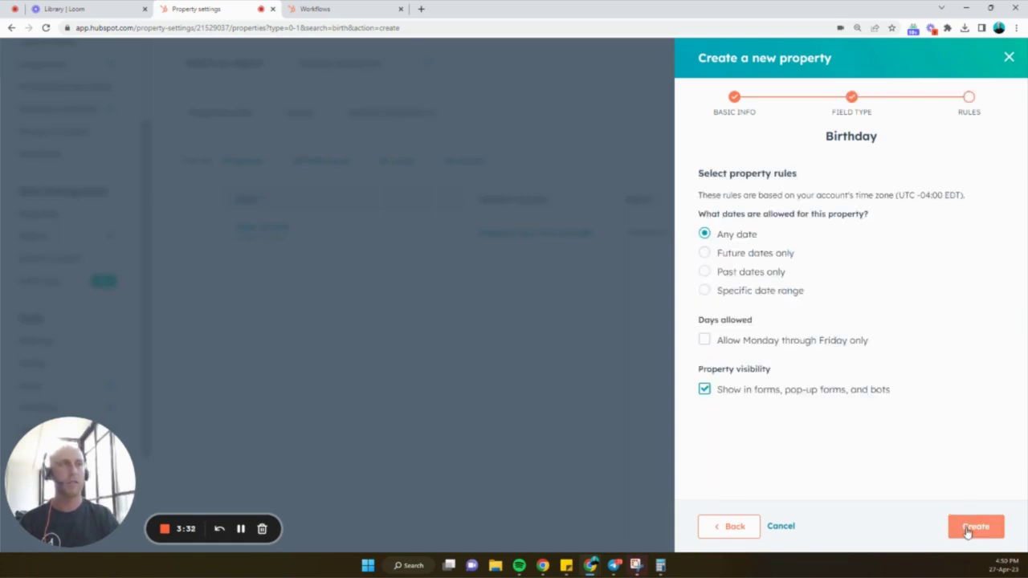
click(959, 526)
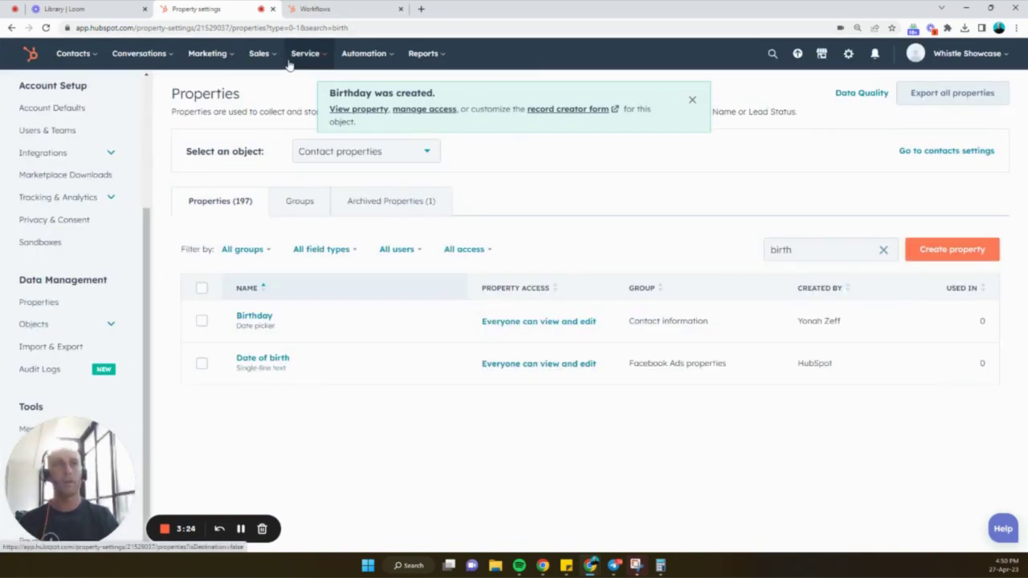
- Go to the automation workflows and start creating a new workflow from scratch
mouse_move(264, 64)
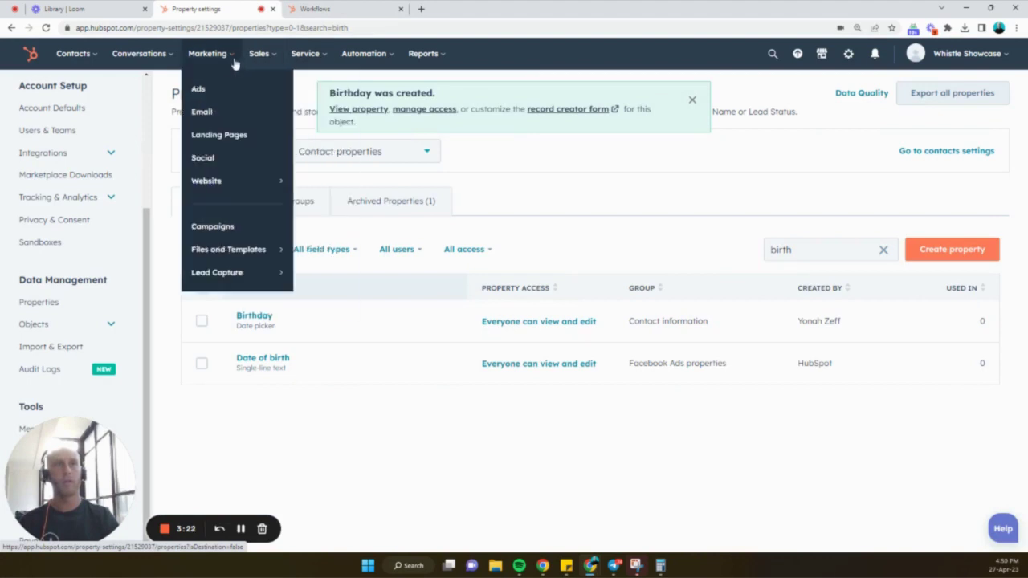
mouse_move(322, 62)
mouse_move(361, 62)
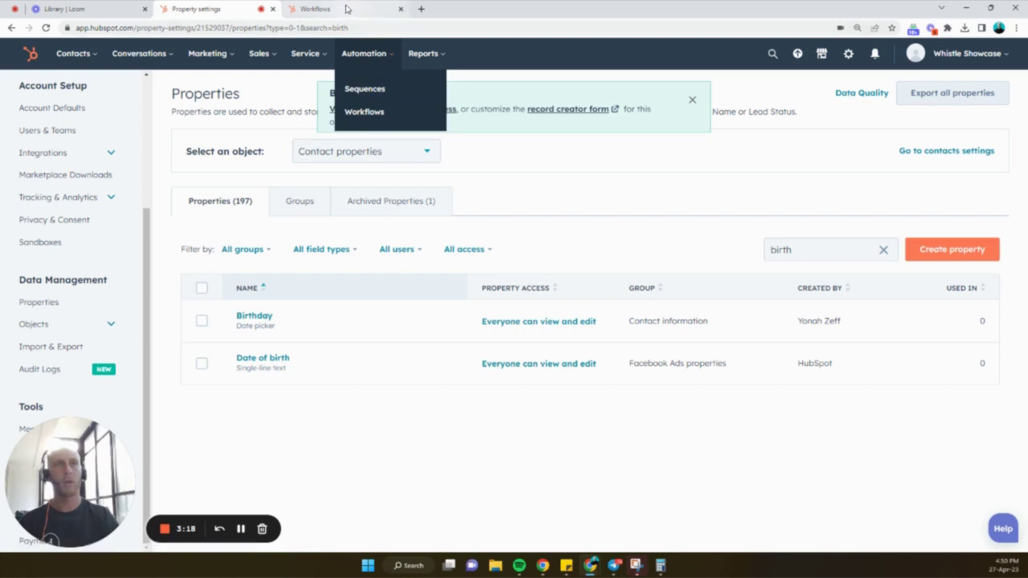
click(361, 112)
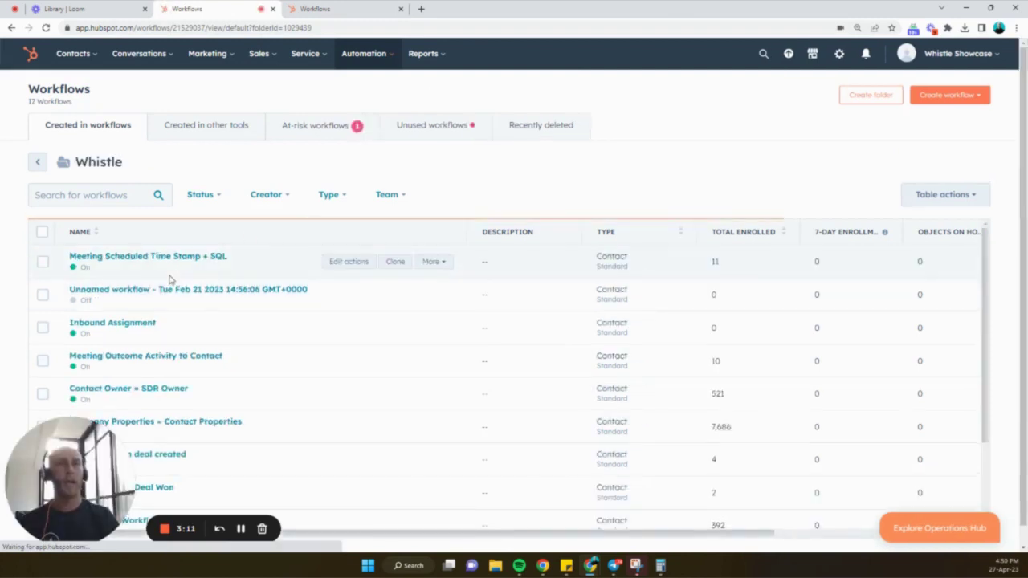
click(938, 97)
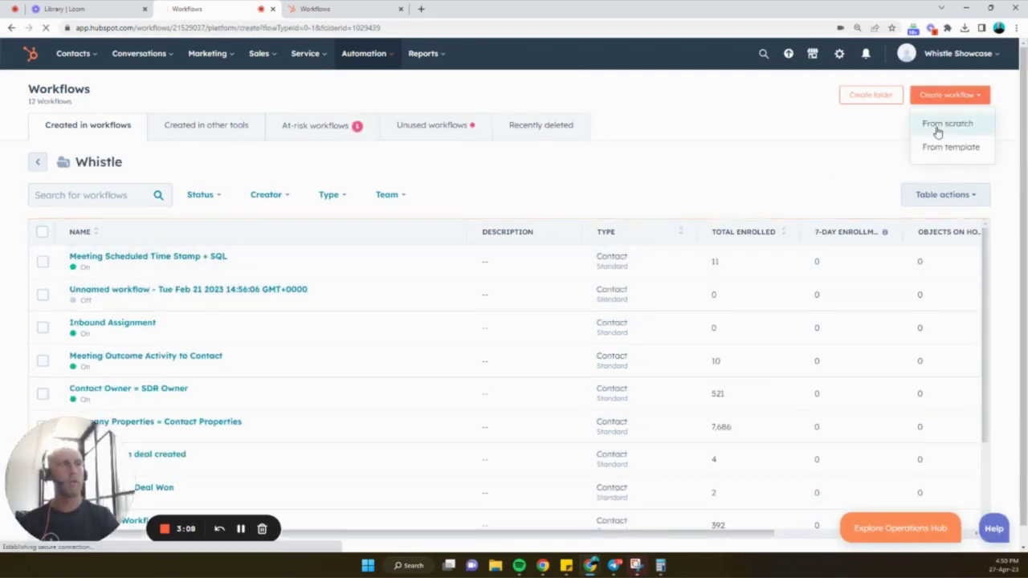
click(938, 131)
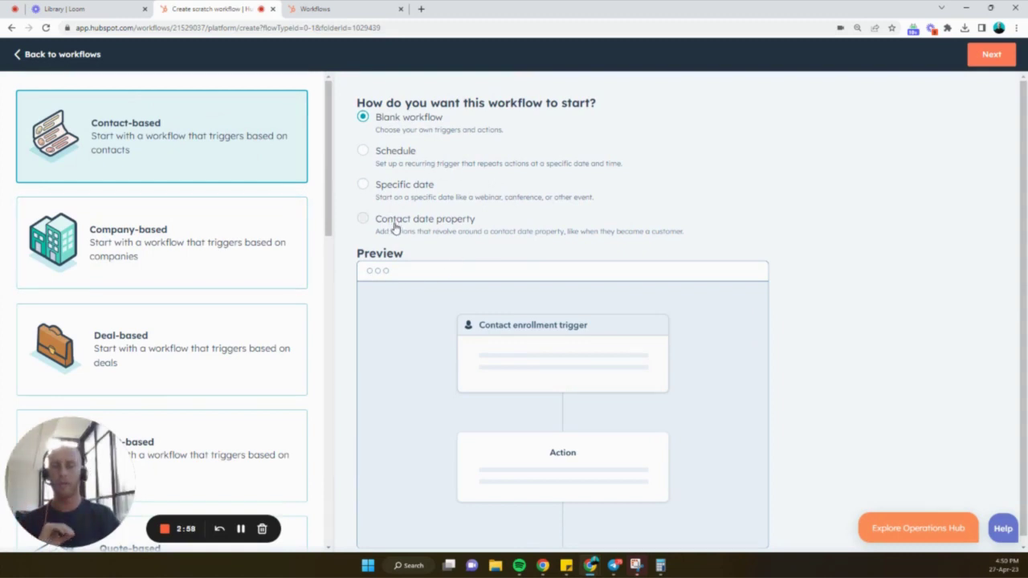
- Base the contact workflow on the contact date property Birthday and decline the suggested delay-until-date alternative
click(395, 228)
click(430, 270)
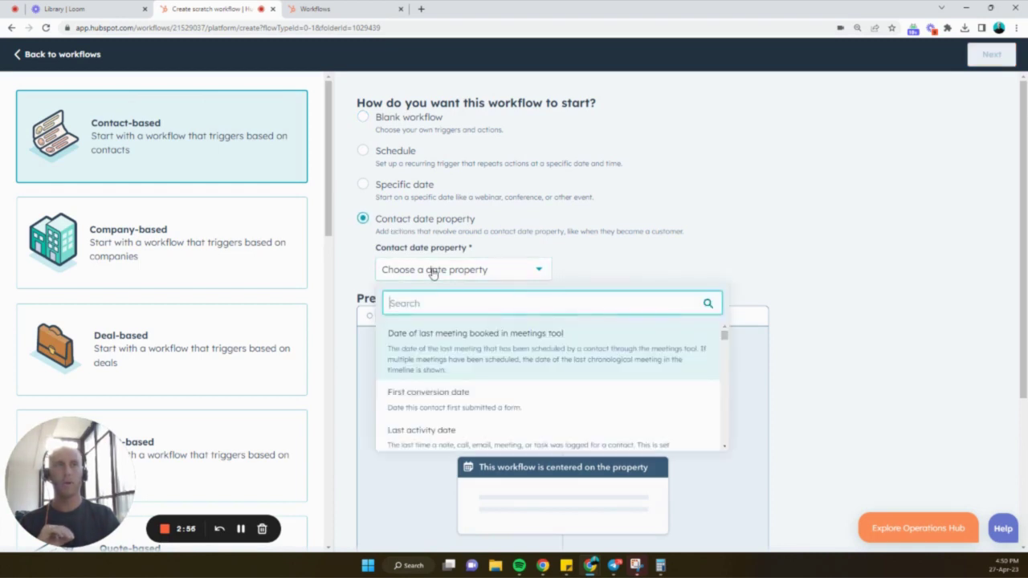
text(birthd)
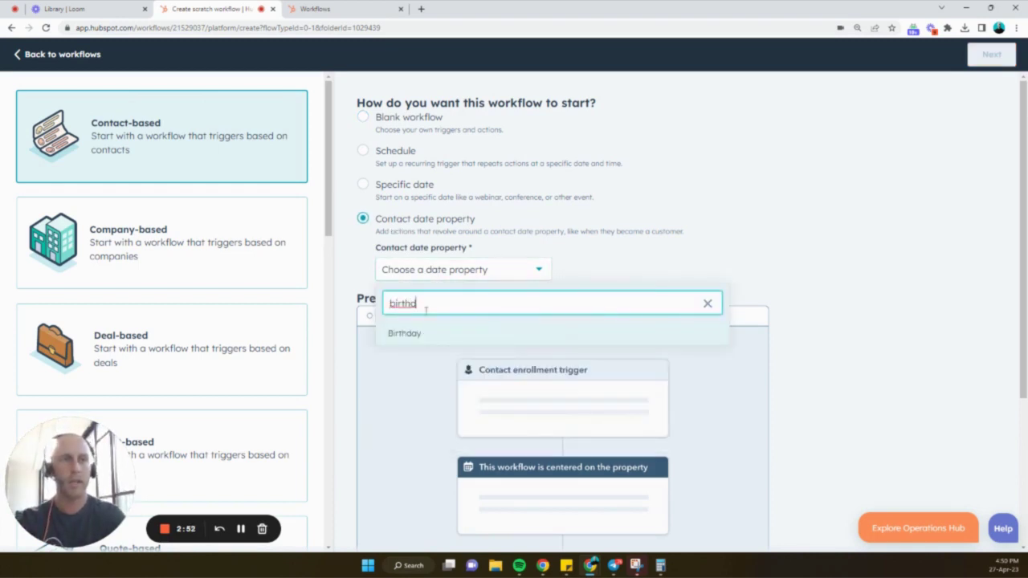
click(419, 338)
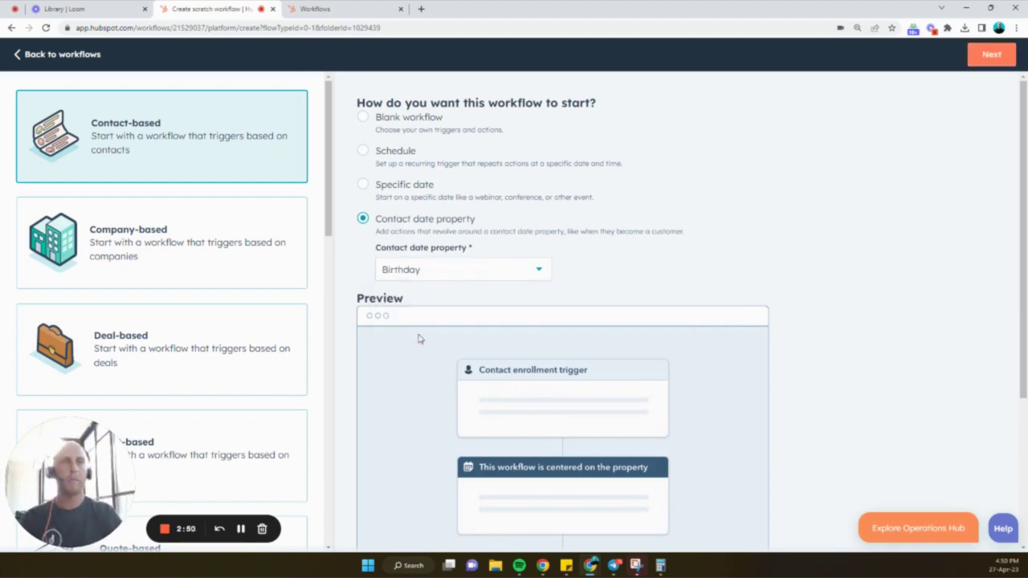
click(990, 53)
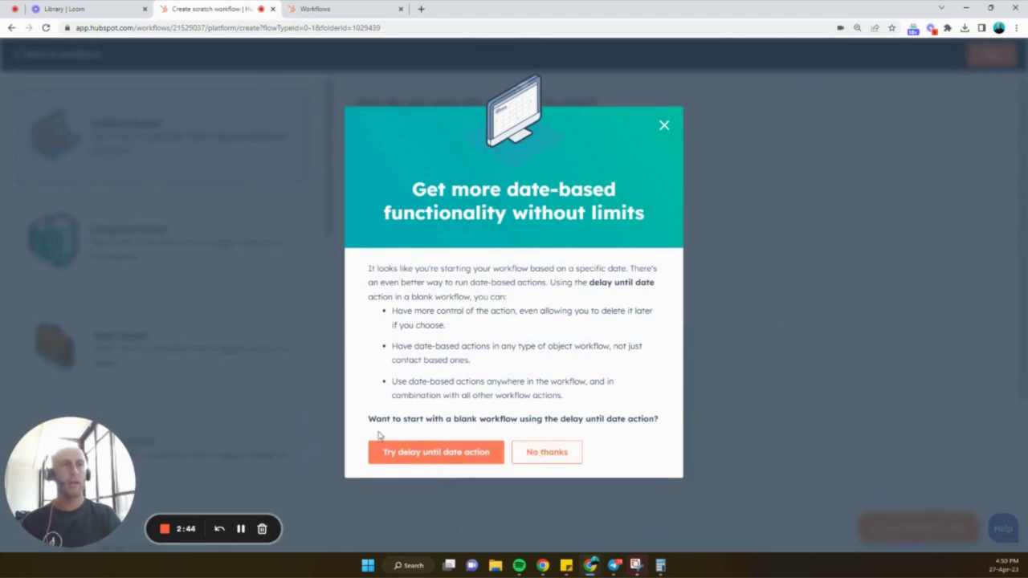
click(554, 455)
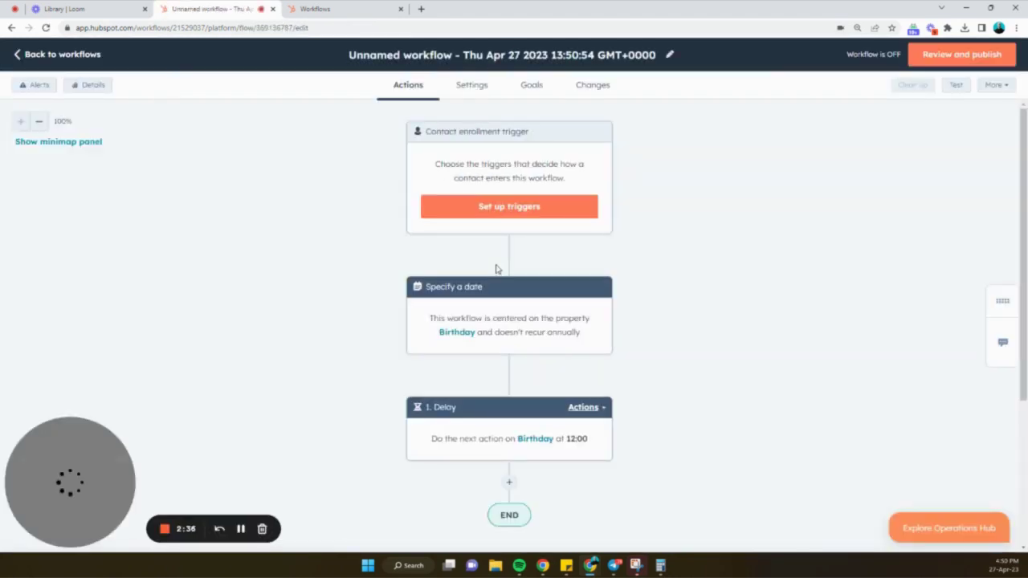
- Set the contact enrollment trigger to the contact property Create date is known and save it
click(499, 209)
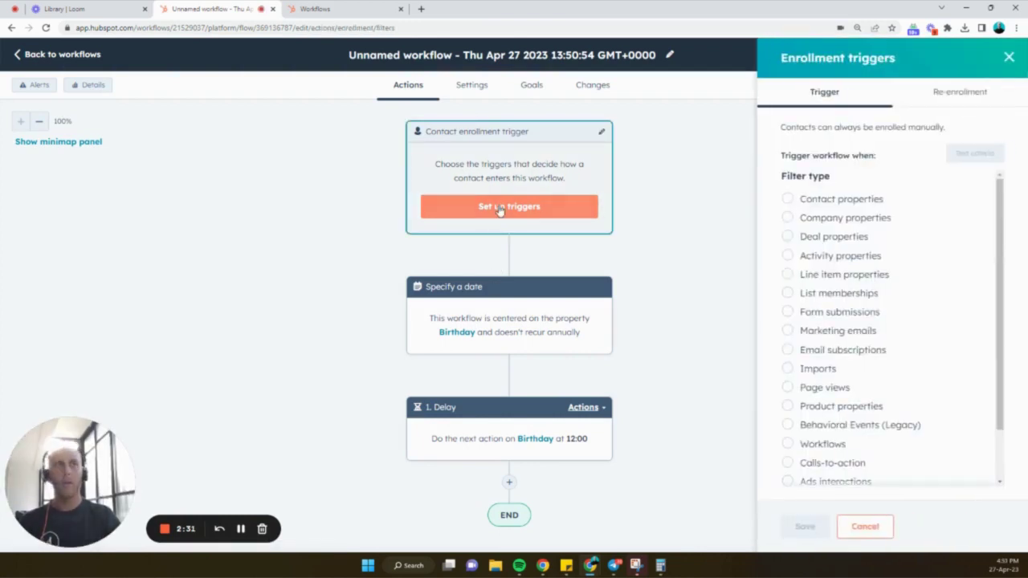
click(836, 199)
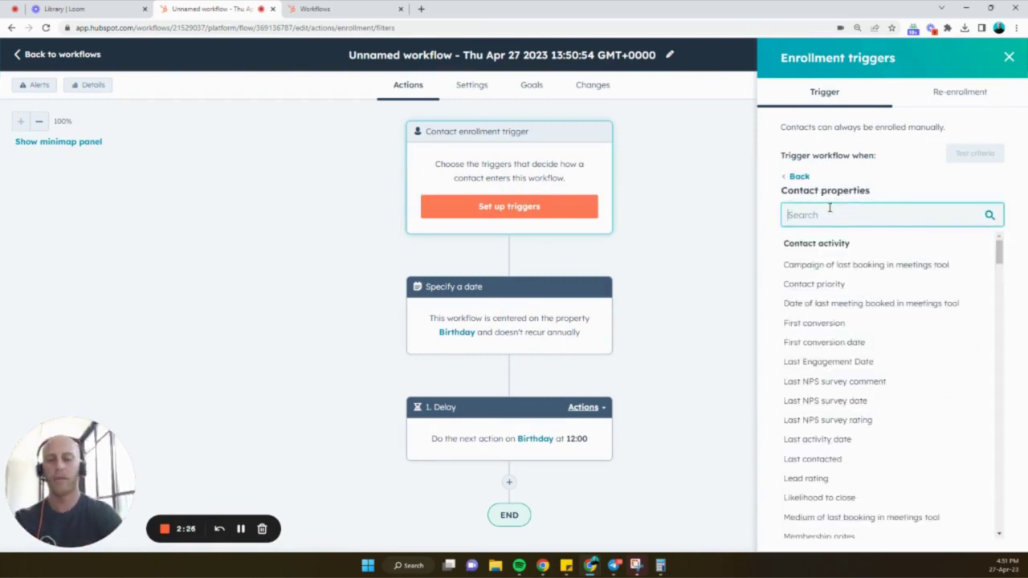
text(create)
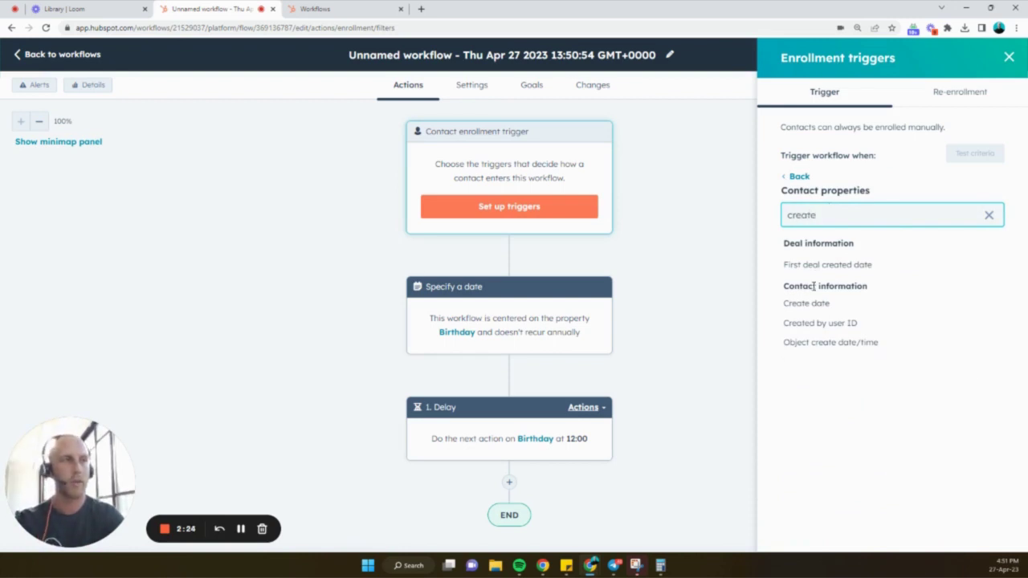
click(811, 304)
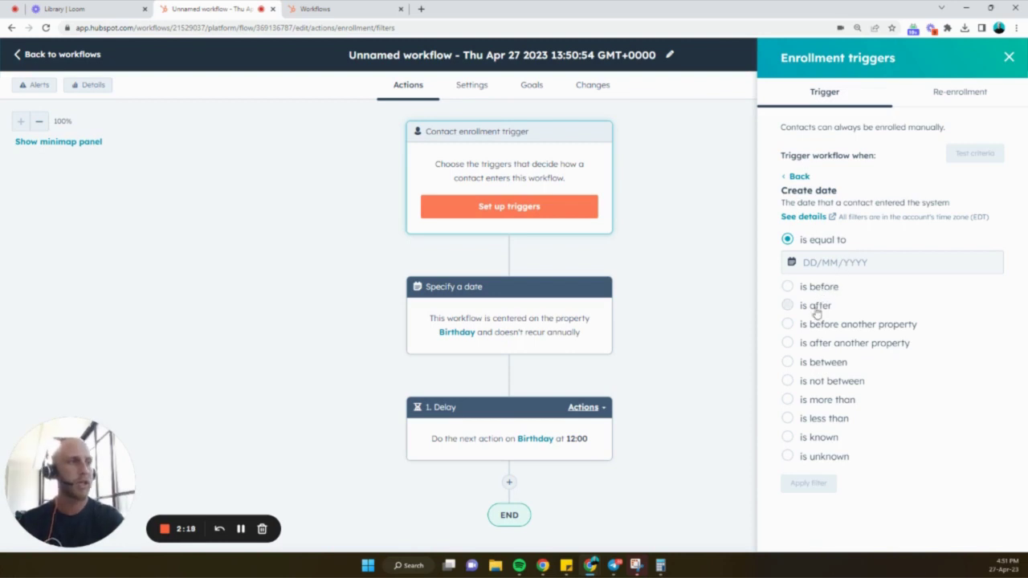
click(815, 440)
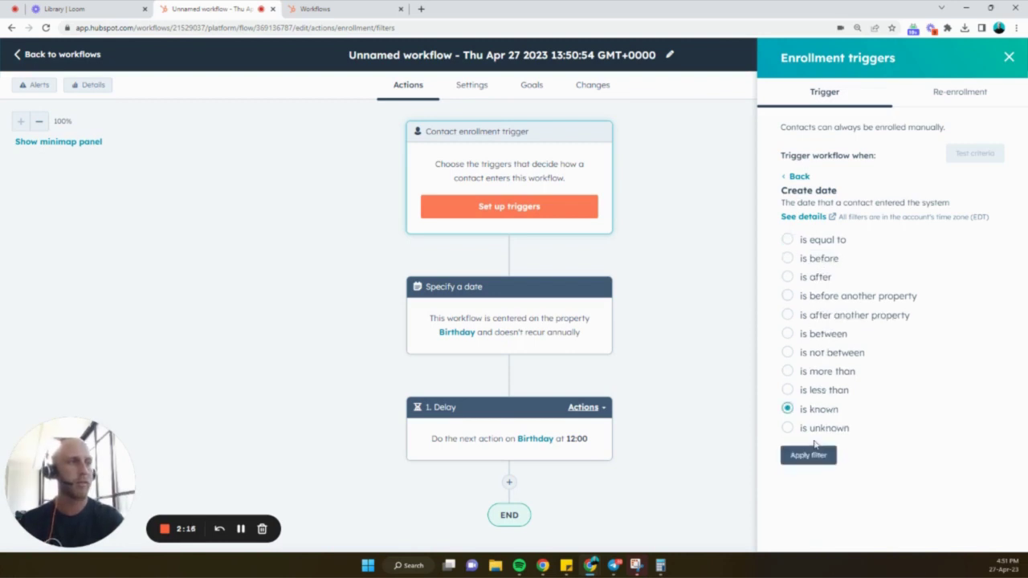
click(810, 458)
click(805, 520)
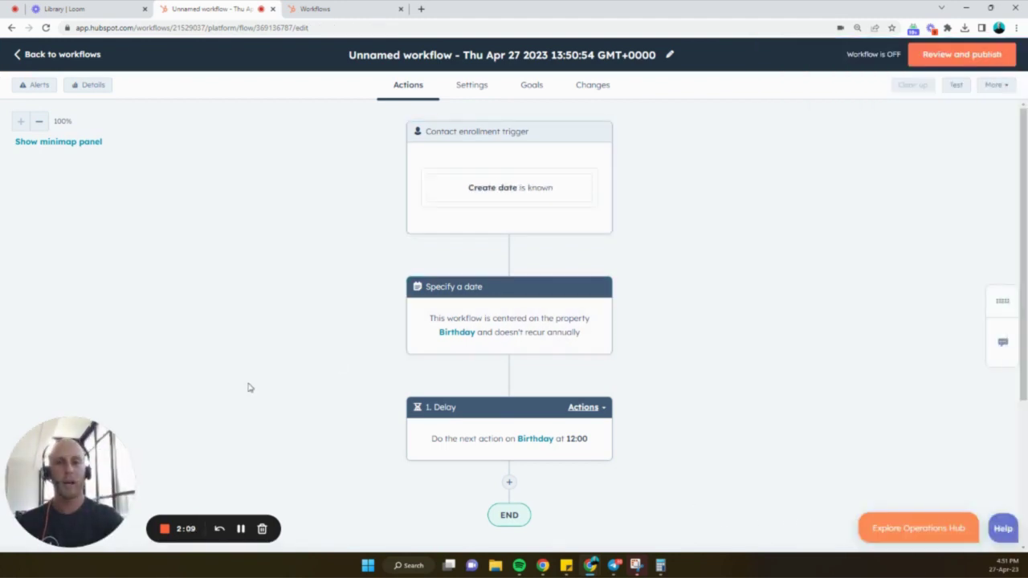
- Make the workflow's Birthday date recur annually and save the change
click(503, 343)
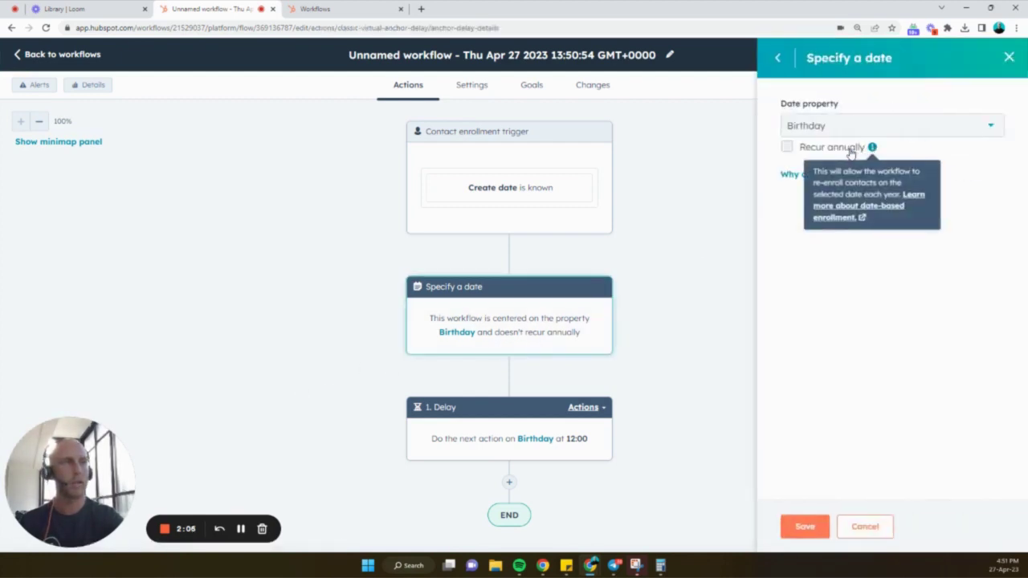
click(851, 148)
click(806, 527)
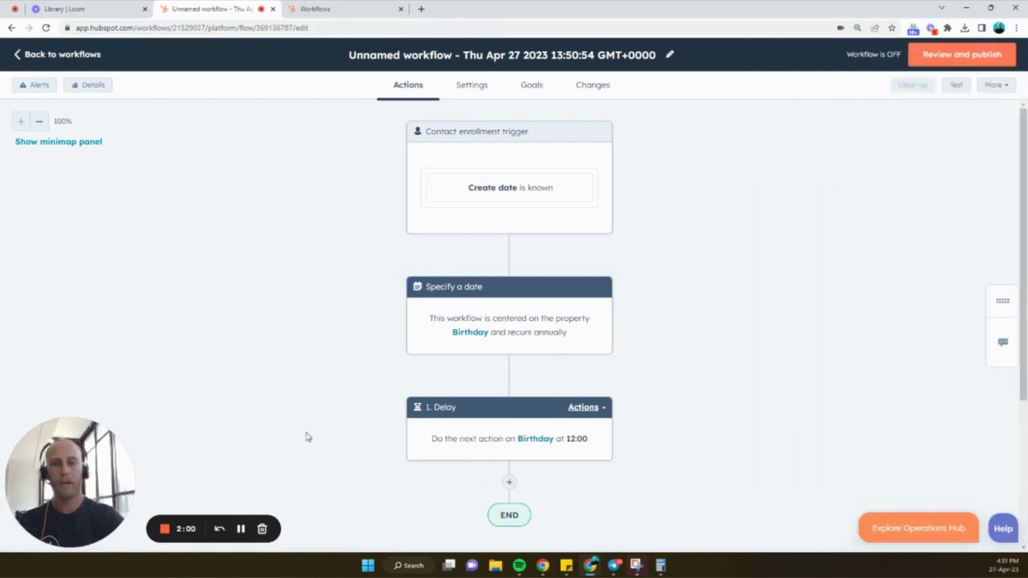
- Set the first delay to execute on the Birthday at 08:00 and save it
scroll(307, 425, down, 1)
scroll(307, 425, down, 3)
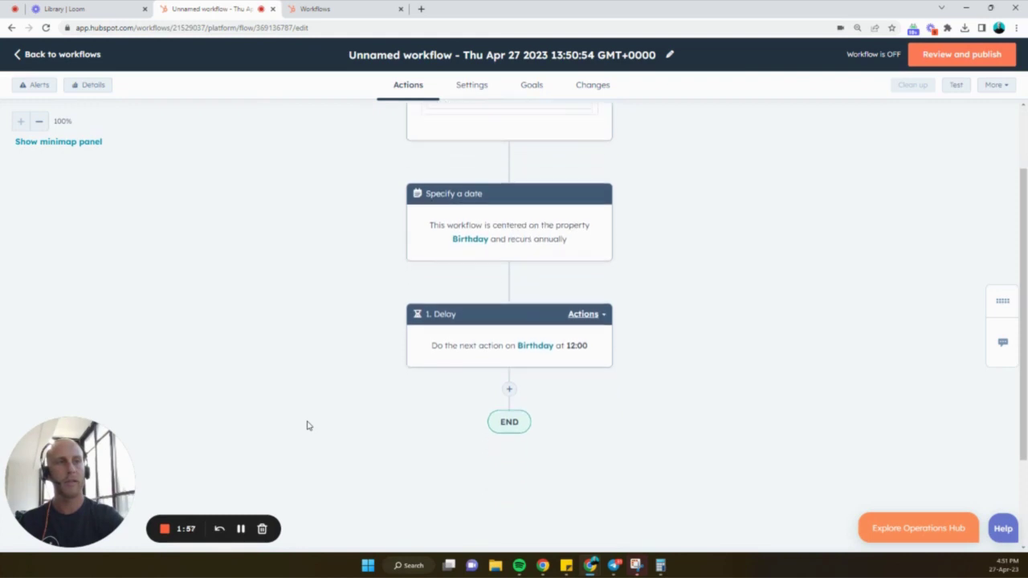
click(559, 366)
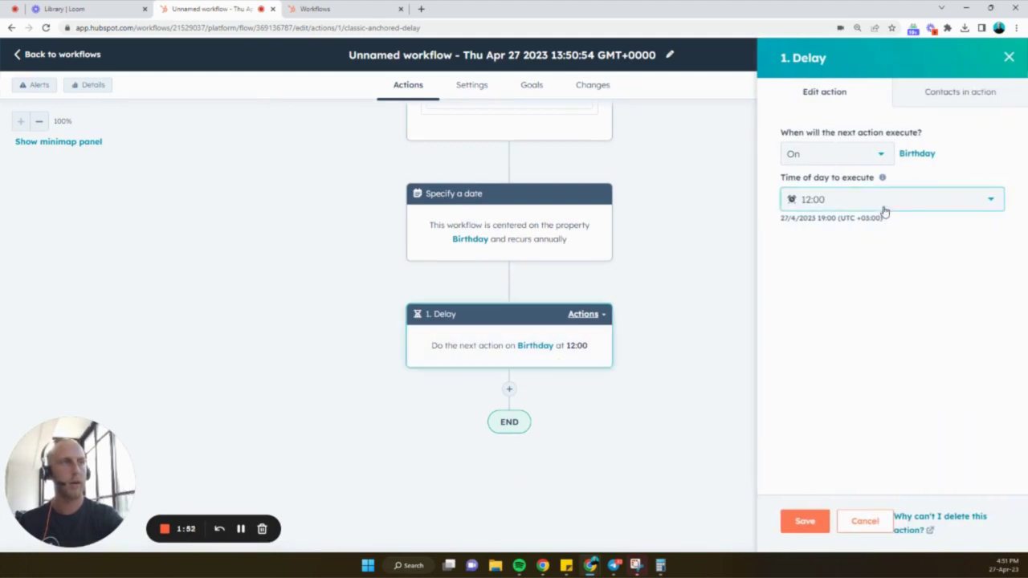
click(884, 210)
scroll(859, 285, up, 2)
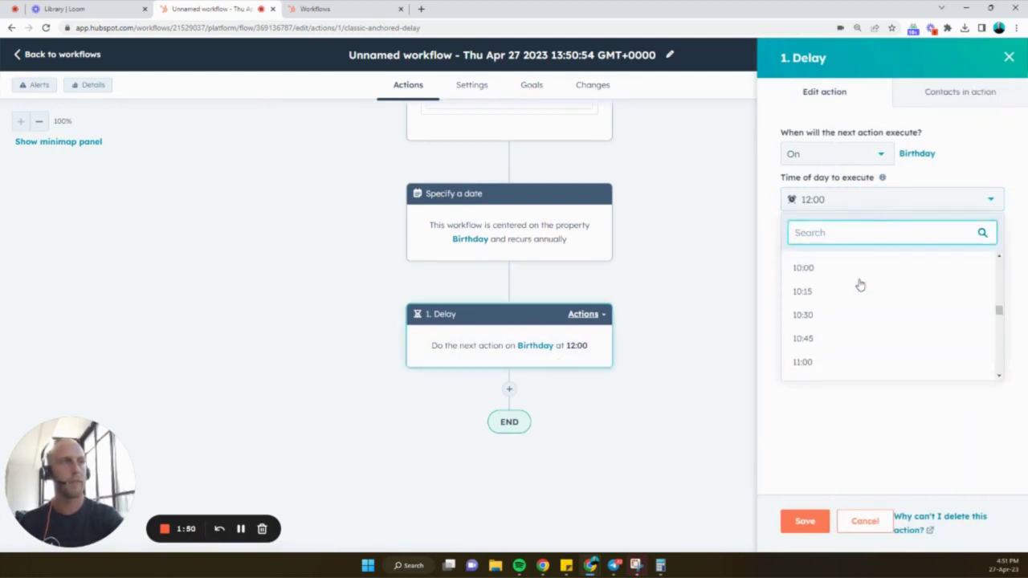
scroll(860, 285, up, 3)
scroll(859, 285, up, 2)
click(860, 283)
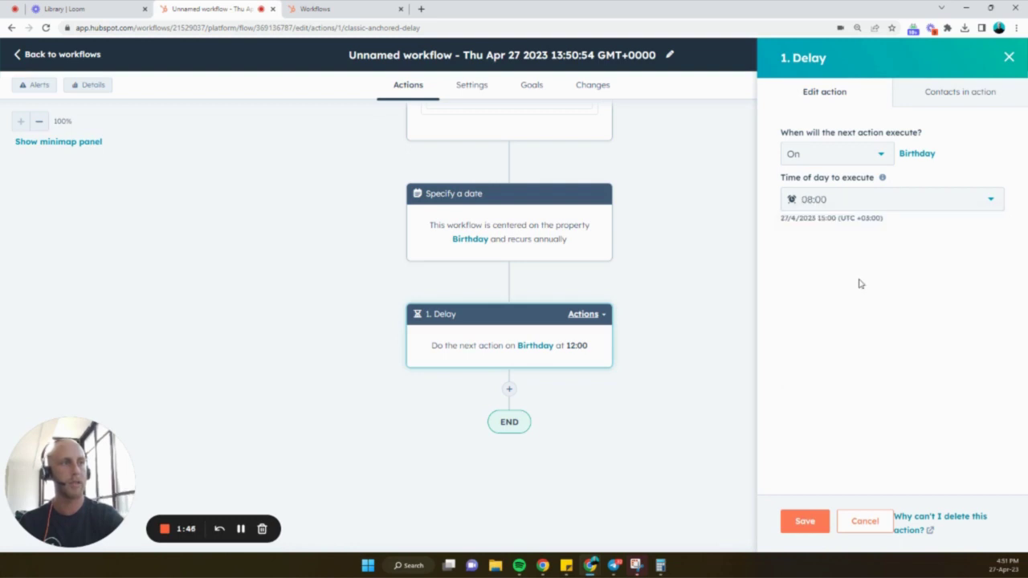
click(805, 521)
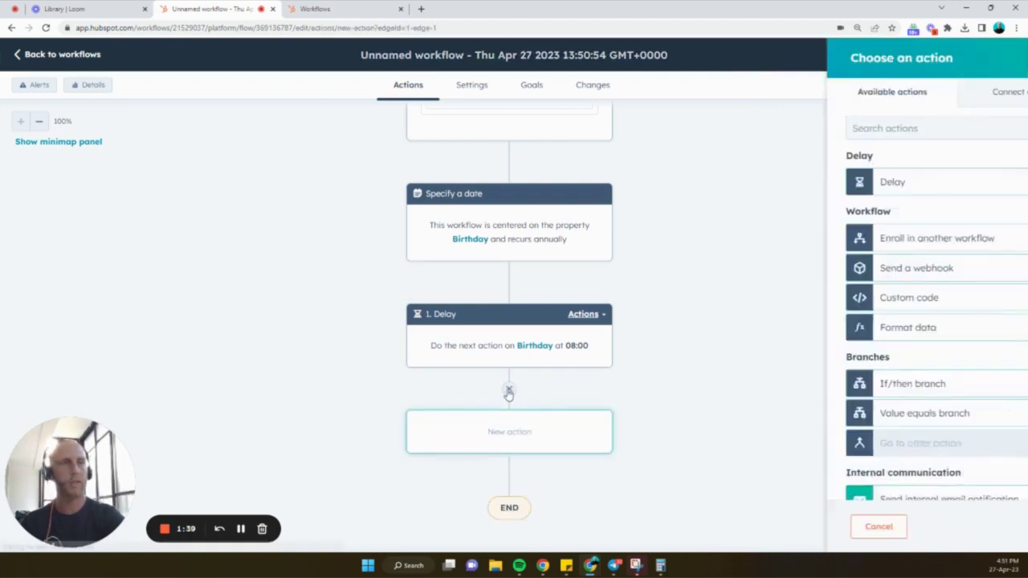
- Add a Create task action after the Birthday delay and make the task due immediately
click(832, 129)
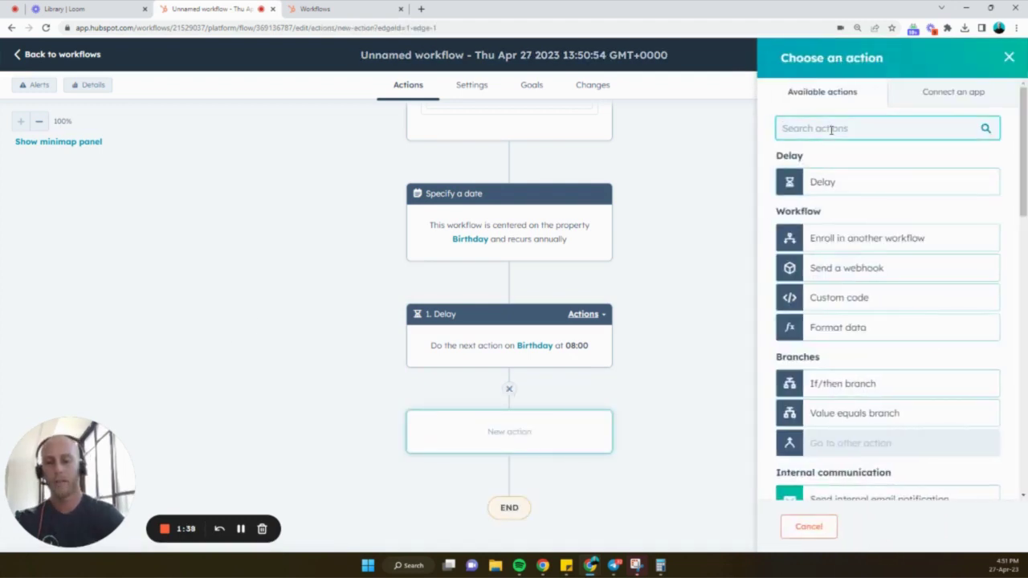
text(task)
click(839, 186)
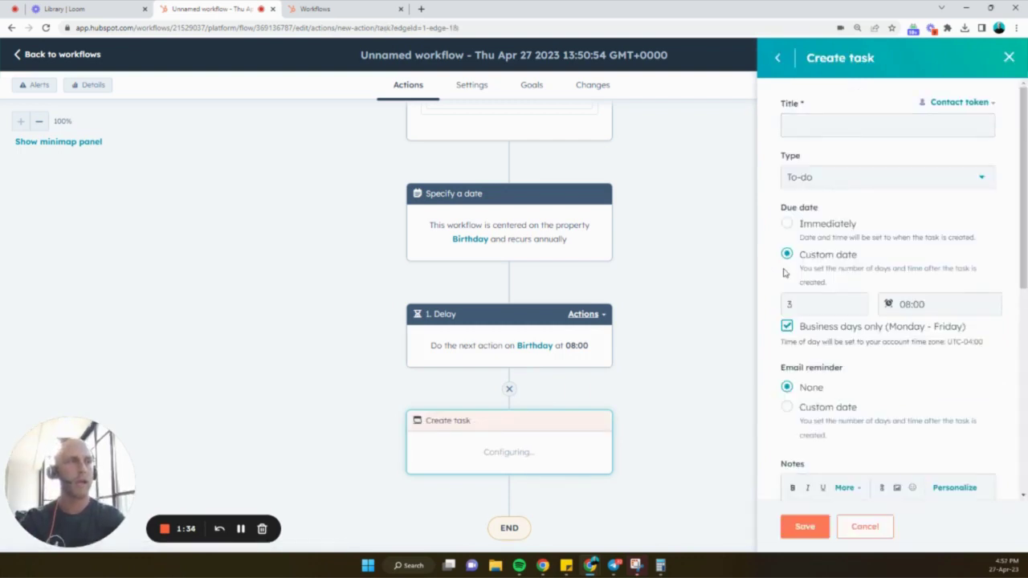
click(825, 230)
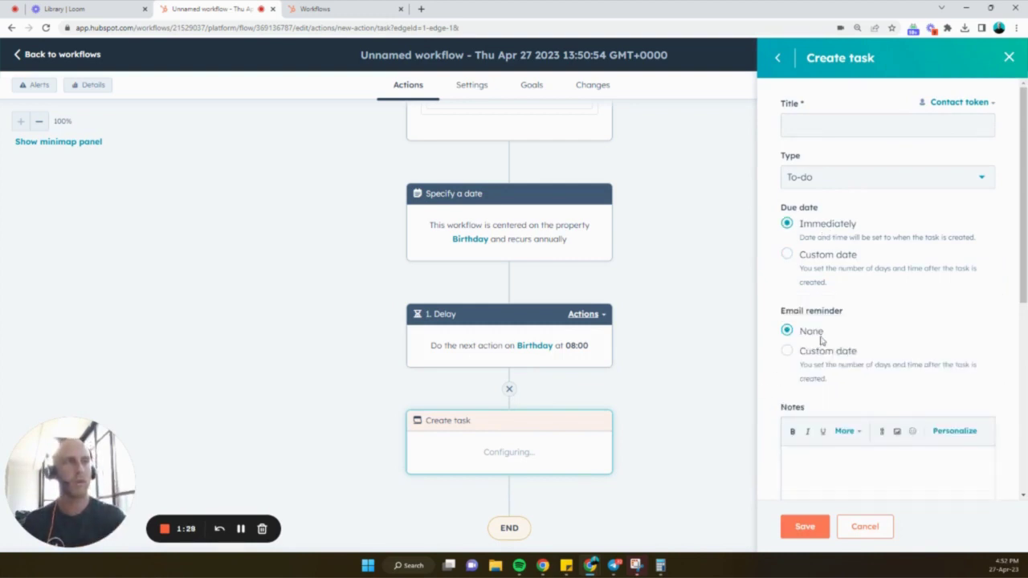
- Title the task "Send Happy Birthday Message!"
scroll(829, 337, down, 1)
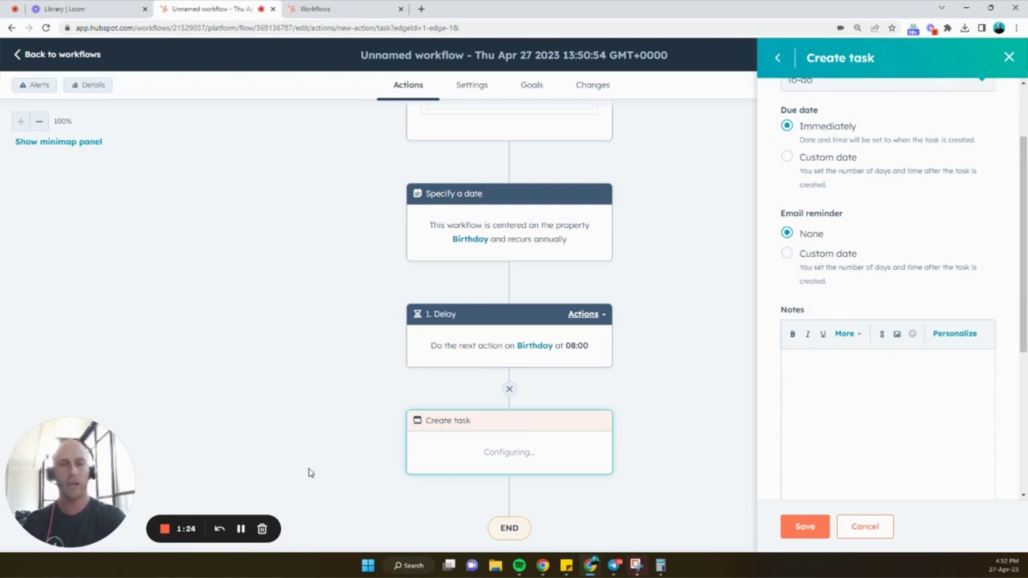
scroll(860, 395, down, 2)
scroll(860, 394, up, 3)
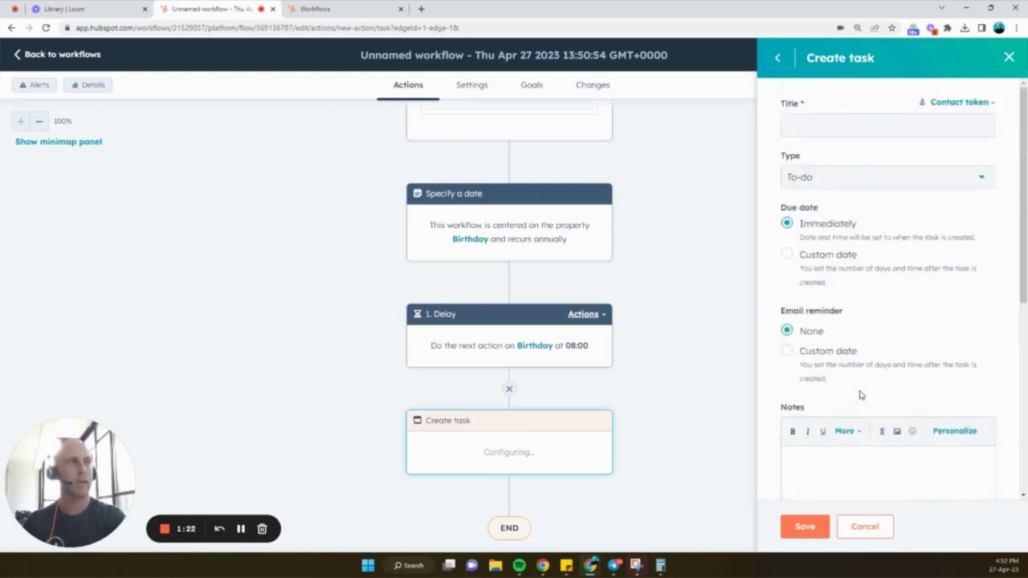
click(851, 127)
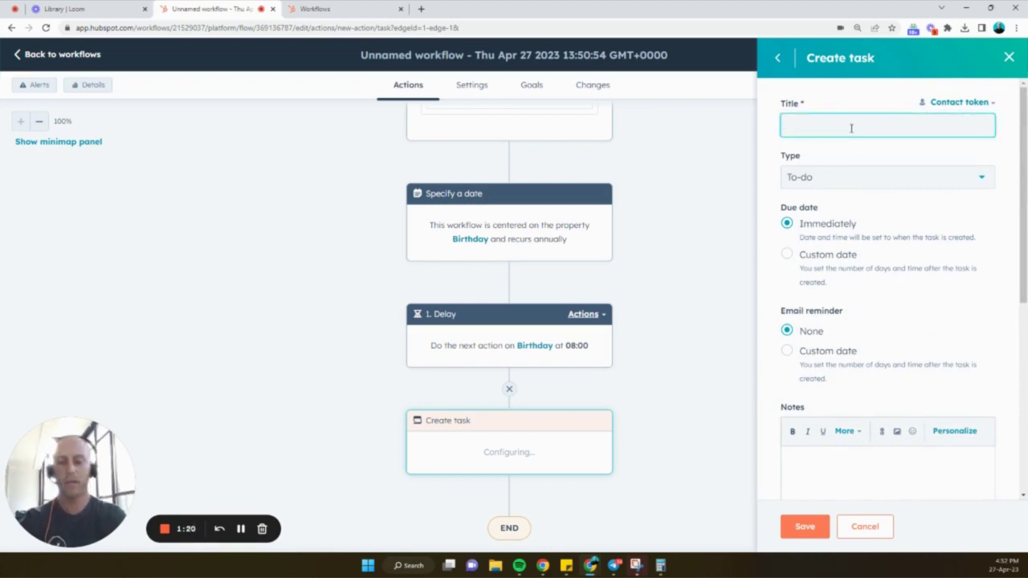
text(Send Happy)
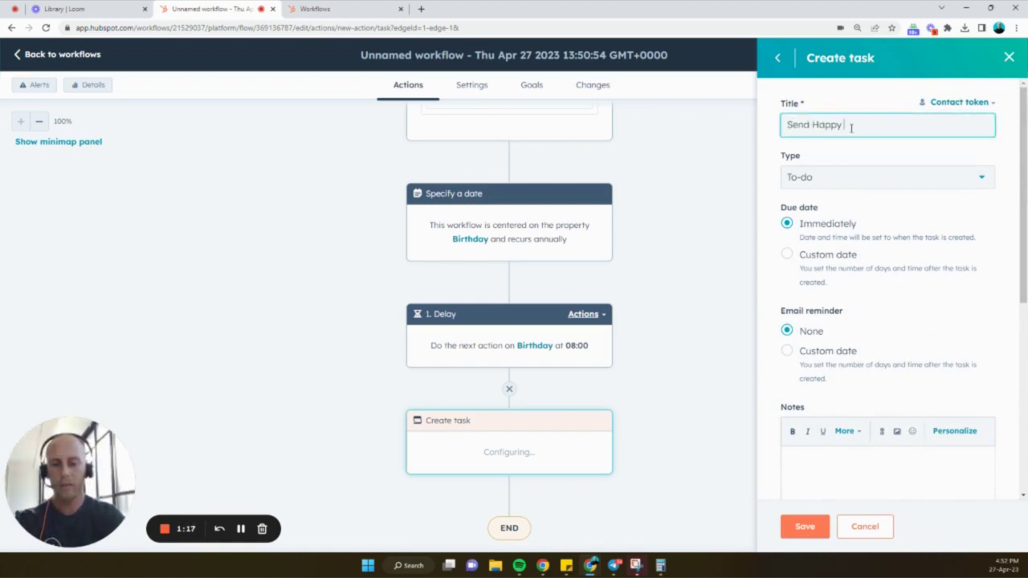
text( Birthday M)
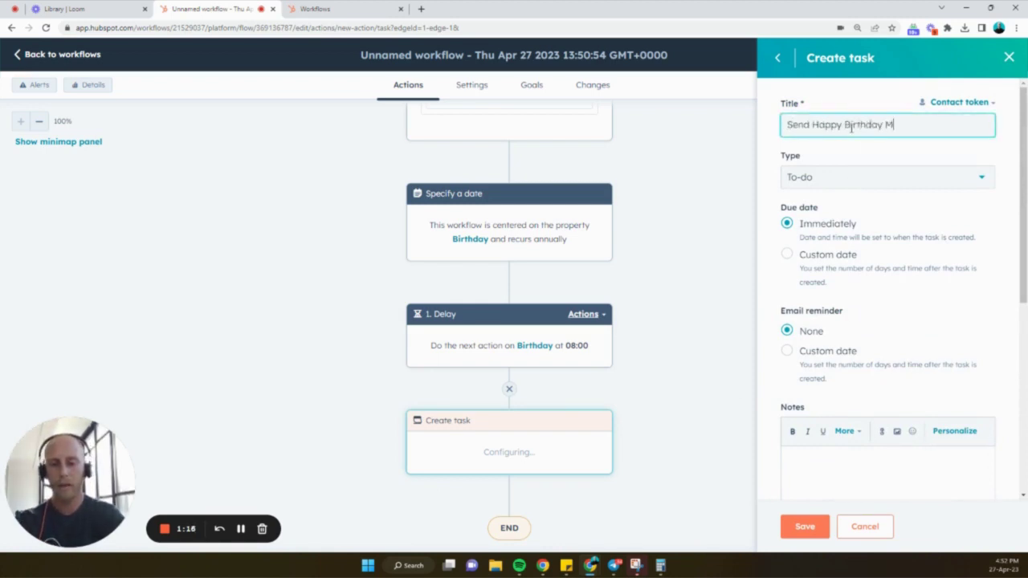
text(essage)
- Assign the birthday task to an existing owner of the contact and save the action
scroll(850, 131, down, 3)
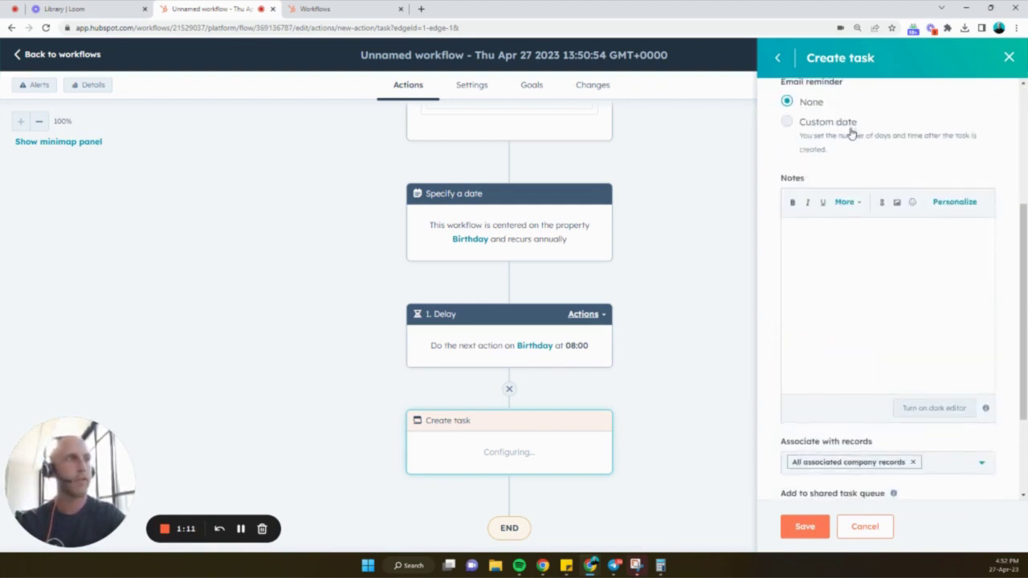
click(835, 229)
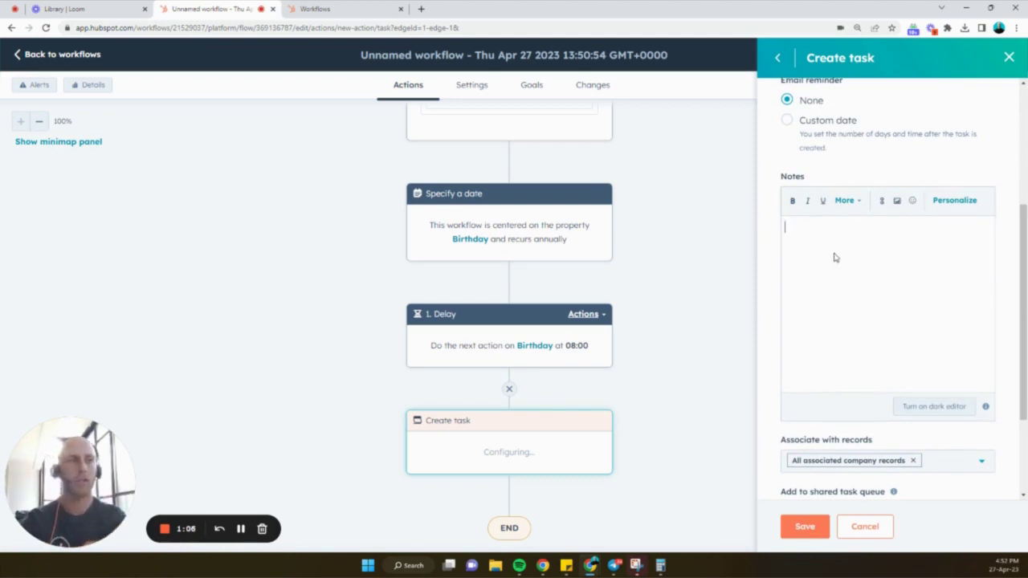
scroll(835, 257, down, 3)
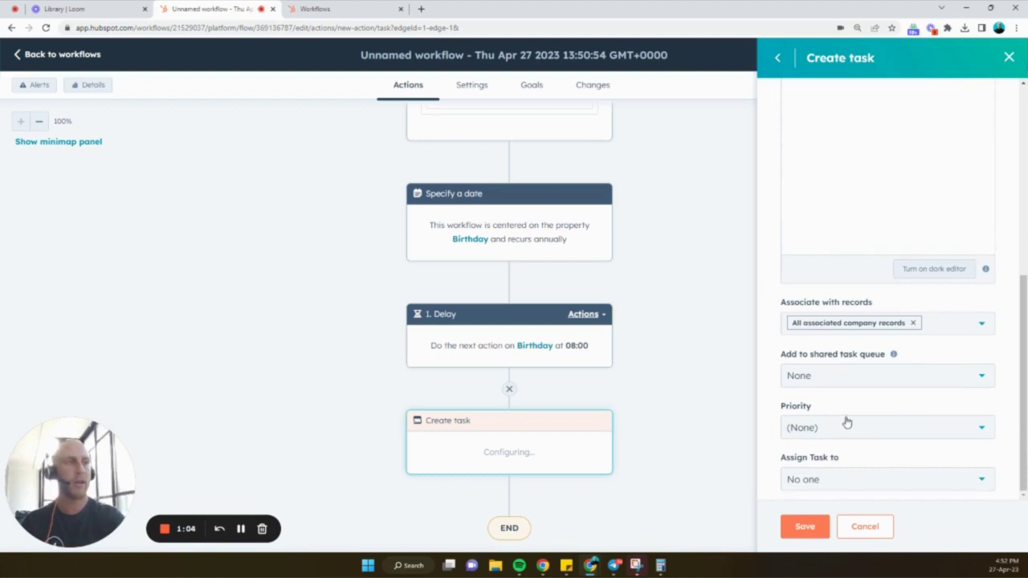
click(829, 479)
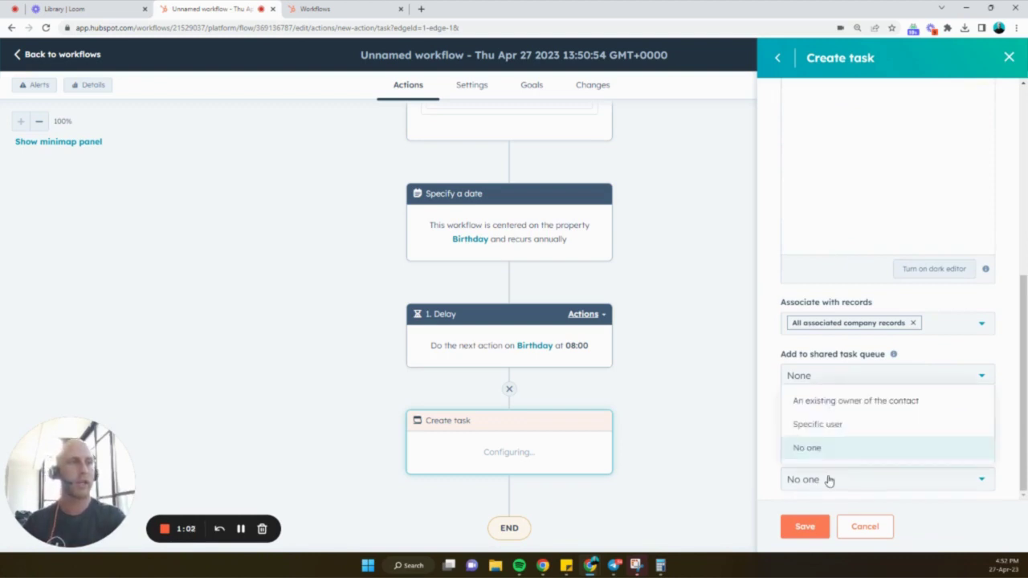
click(851, 402)
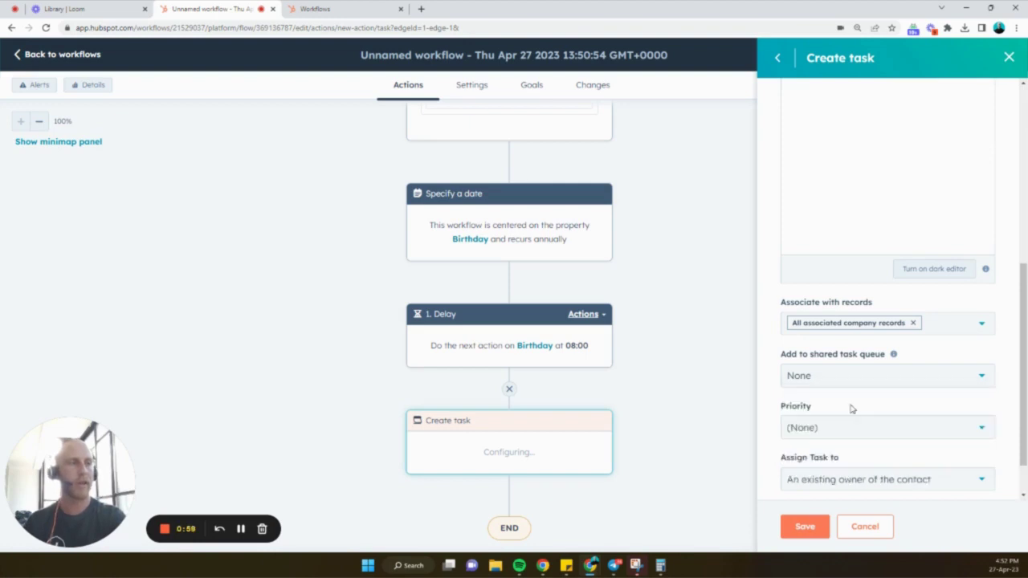
click(829, 489)
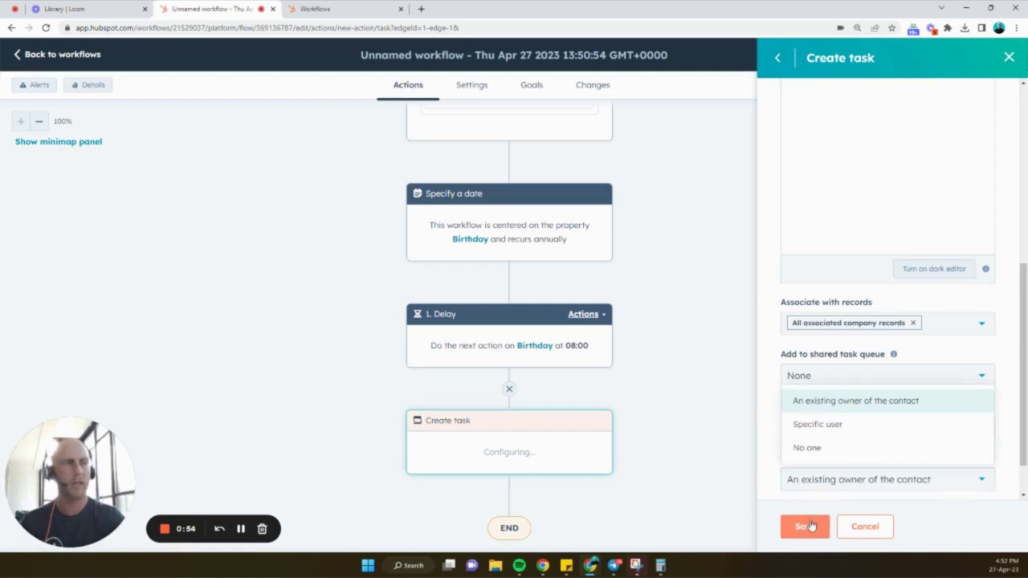
click(807, 527)
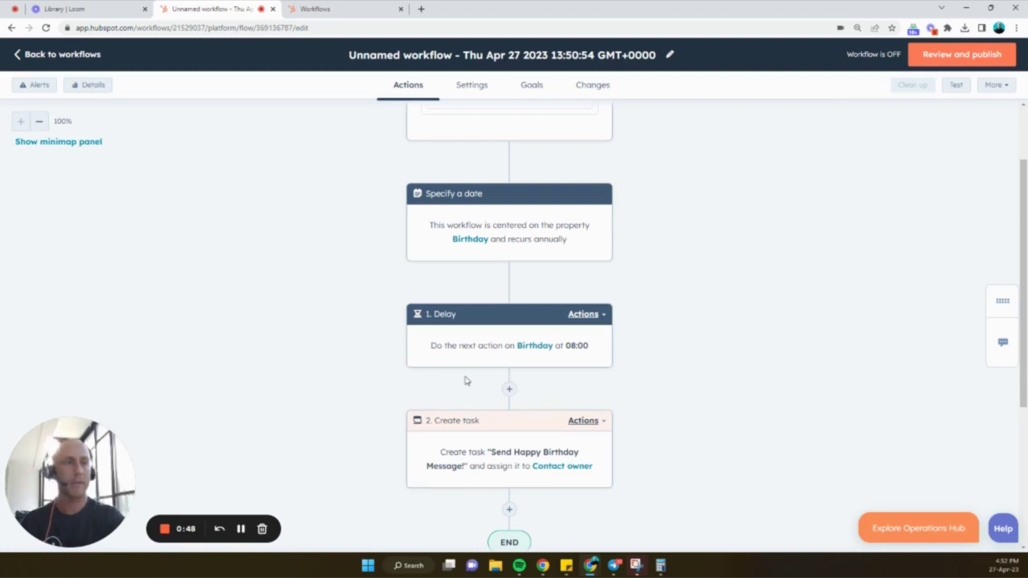
- Rename the workflow as "Birthday Reminder Workflow" and save the name
scroll(465, 378, down, 1)
scroll(466, 381, up, 1)
scroll(466, 381, up, 1)
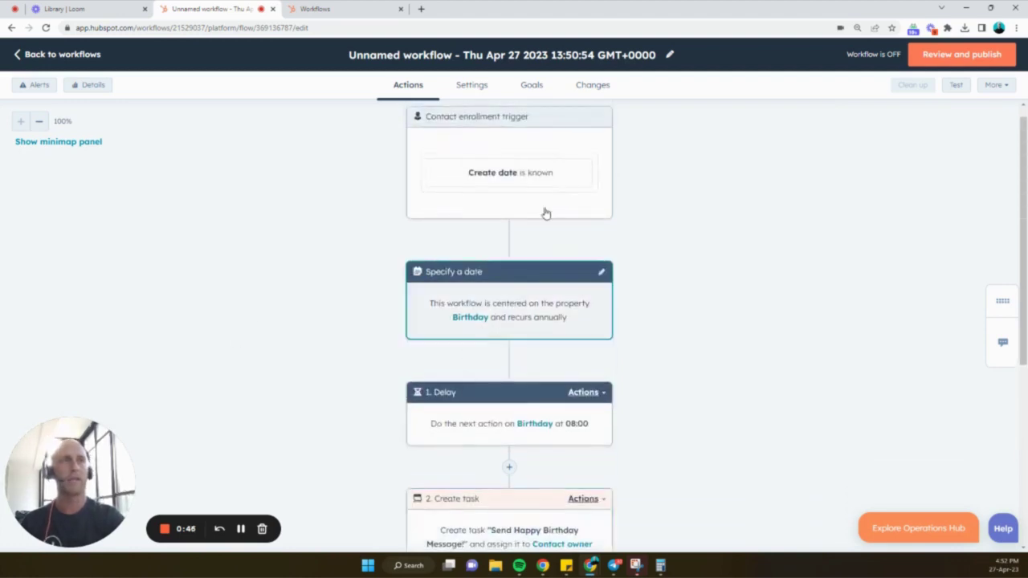
click(669, 55)
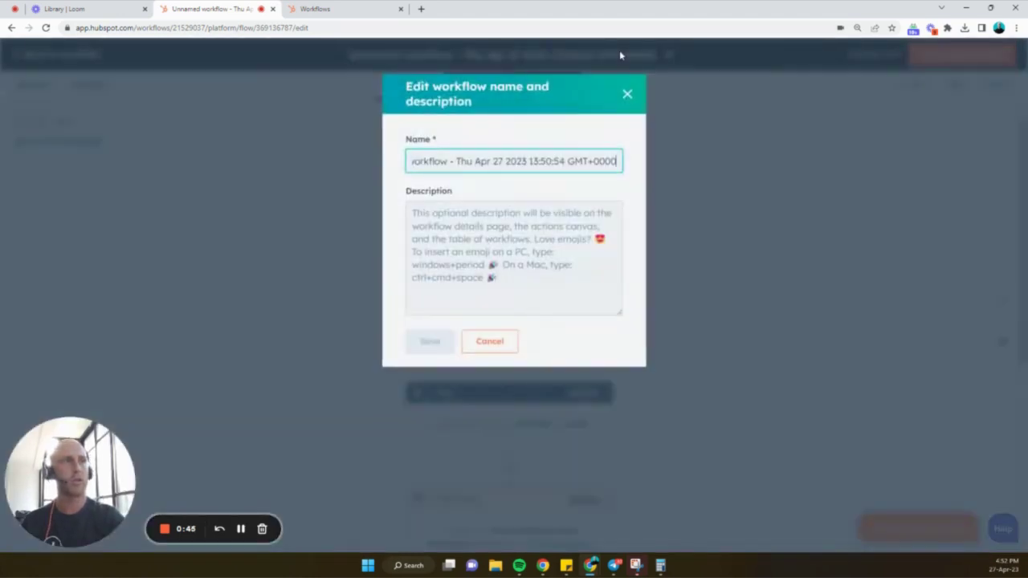
triple_click(520, 161)
text(Birthday w)
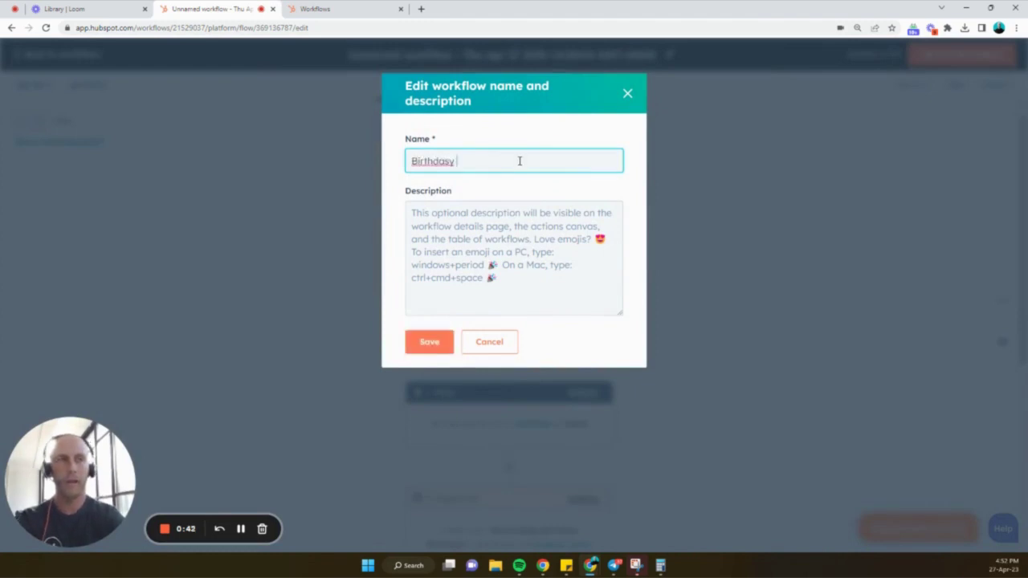
key(BackSpace)
key(BackSpace)
key(BackSpace)
text(y Remindrer)
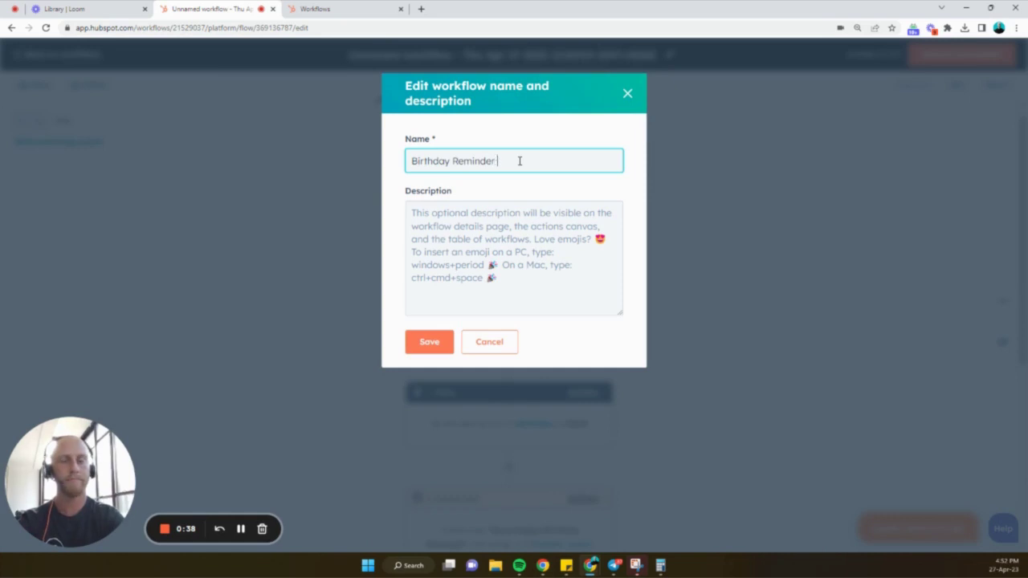
text( Workflow)
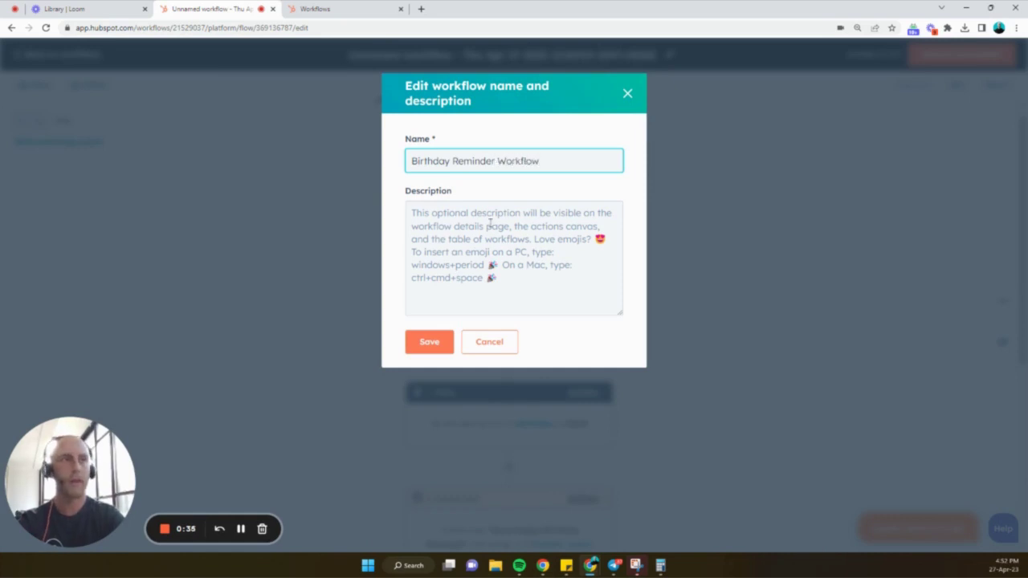
click(431, 343)
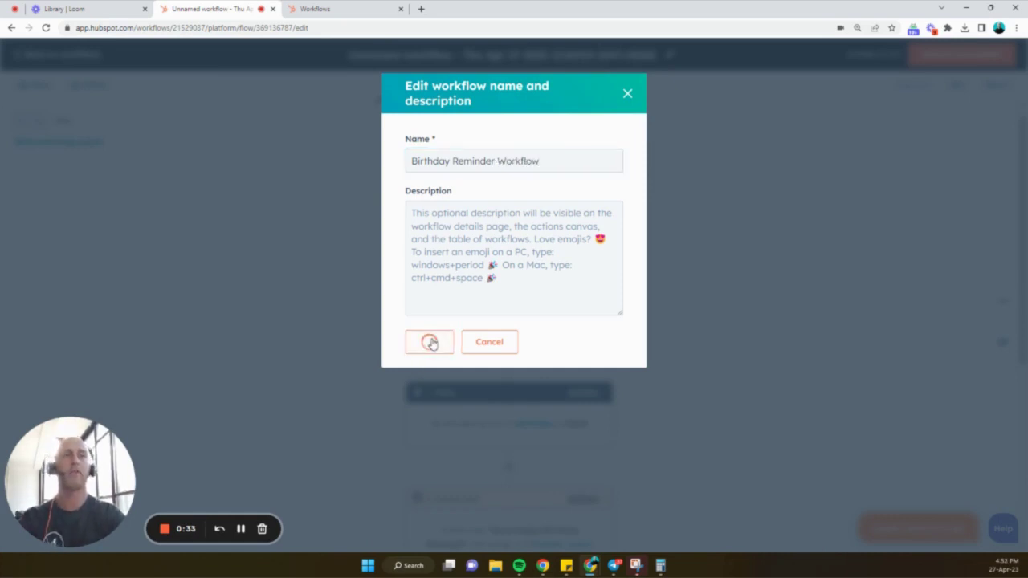